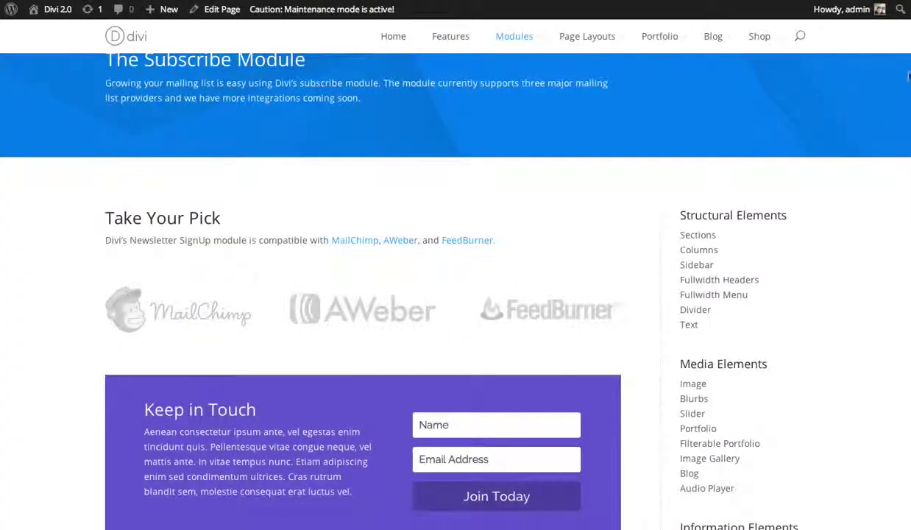
Examine the Subscribe Module demo page for its supported mailing list providers and sample signup forms
scroll(440, 282, "up", 2)
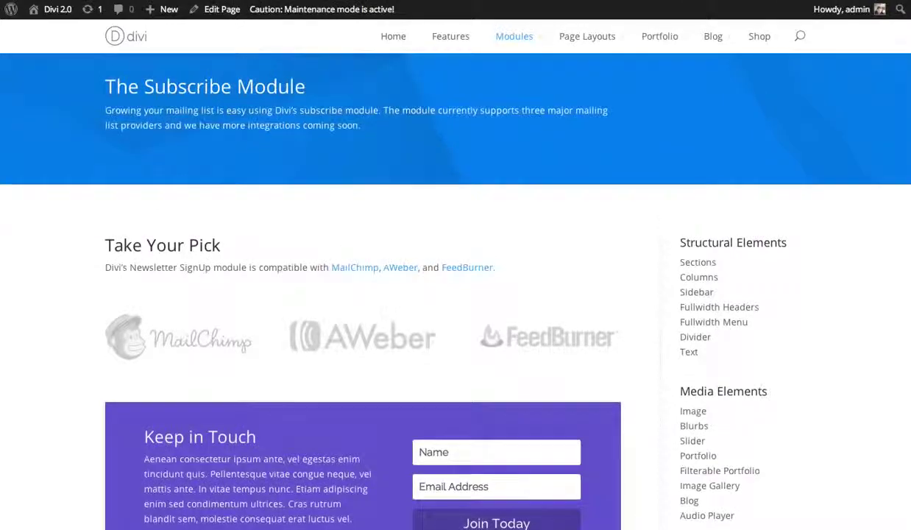
scroll(440, 282, "down", 3)
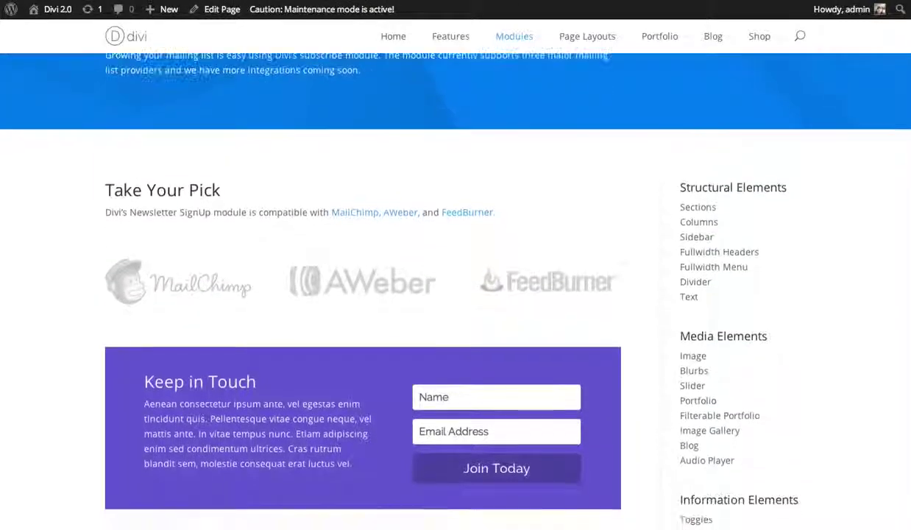
scroll(440, 282, "down", 1)
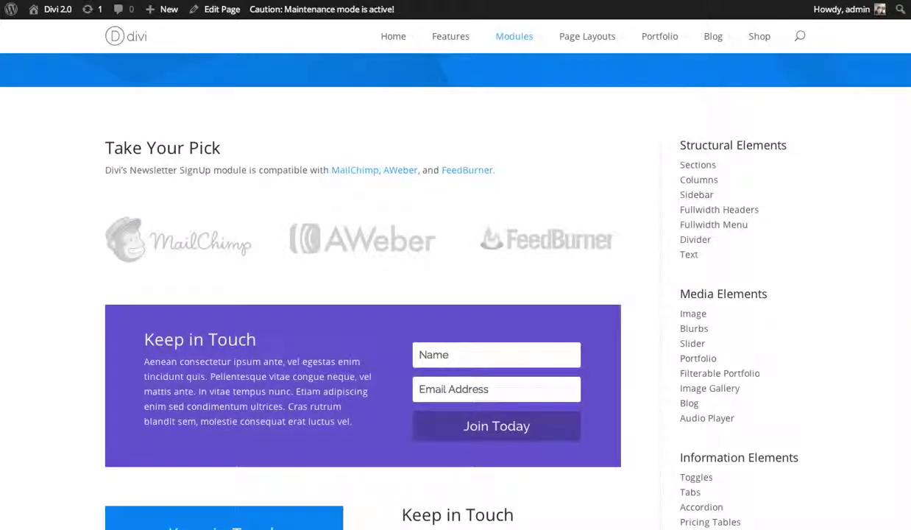
scroll(440, 286, "up", 1)
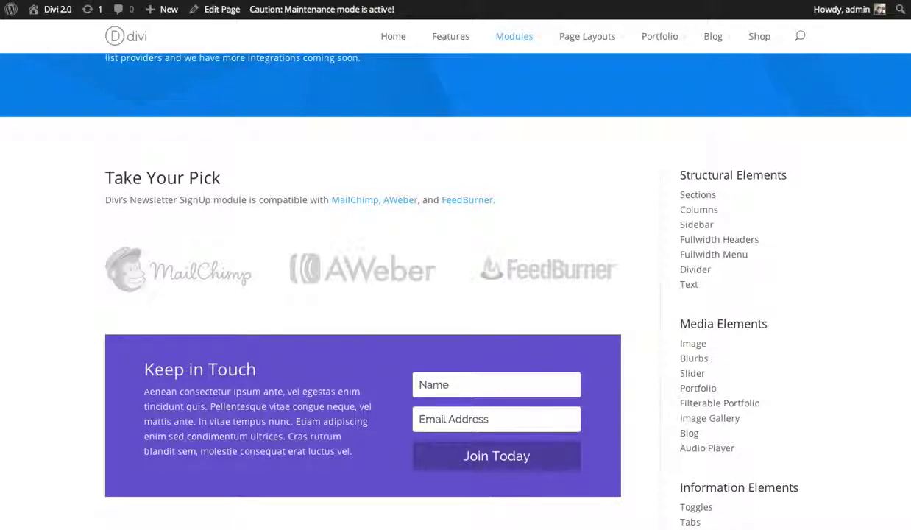
scroll(440, 282, "up", 1)
scroll(440, 283, "down", 2)
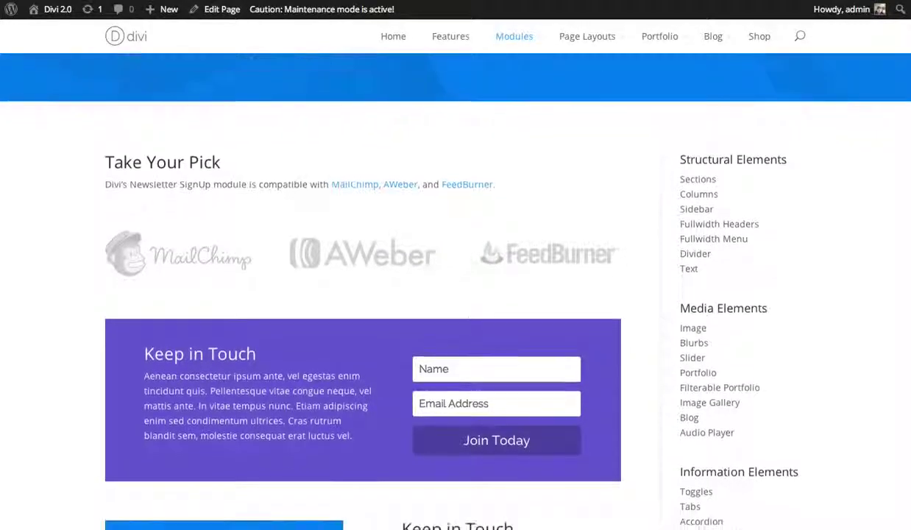
scroll(440, 283, "down", 5)
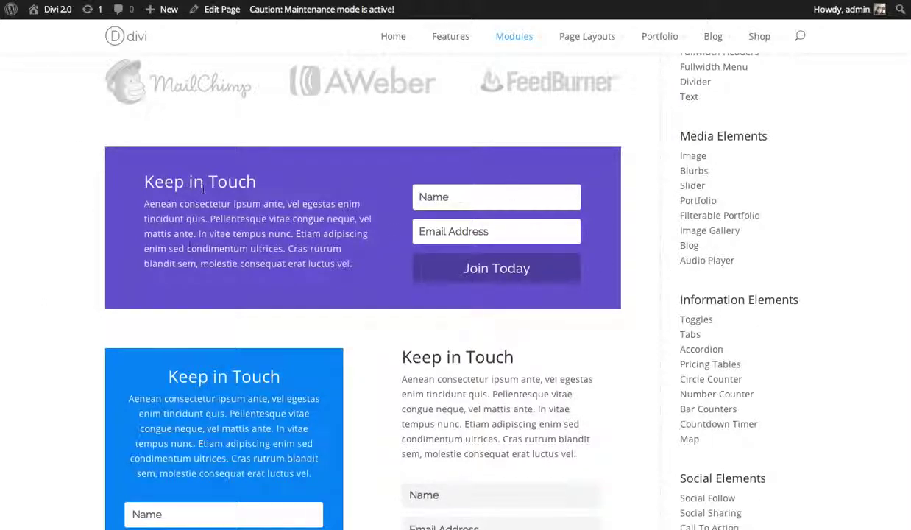
left_click(461, 197)
left_click(472, 228)
left_click(480, 201)
left_click(483, 232)
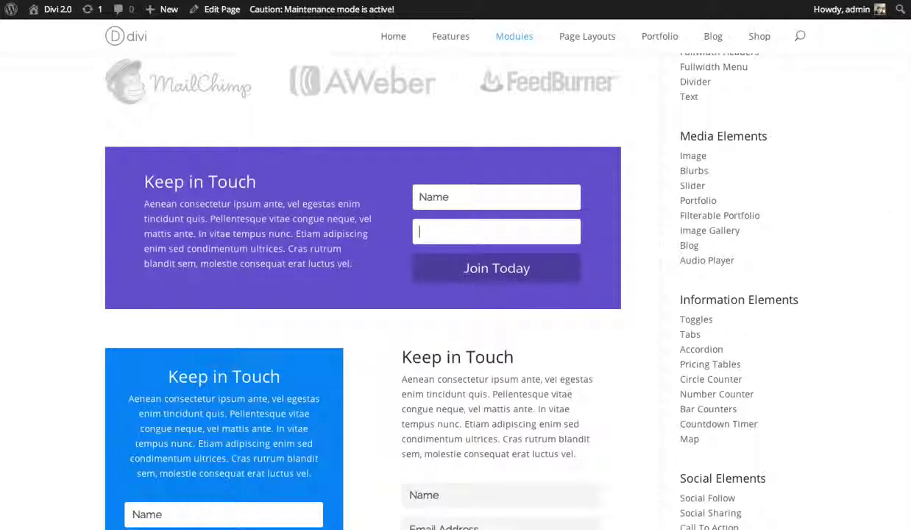
scroll(435, 280, "down", 3)
scroll(443, 105, "up", 1)
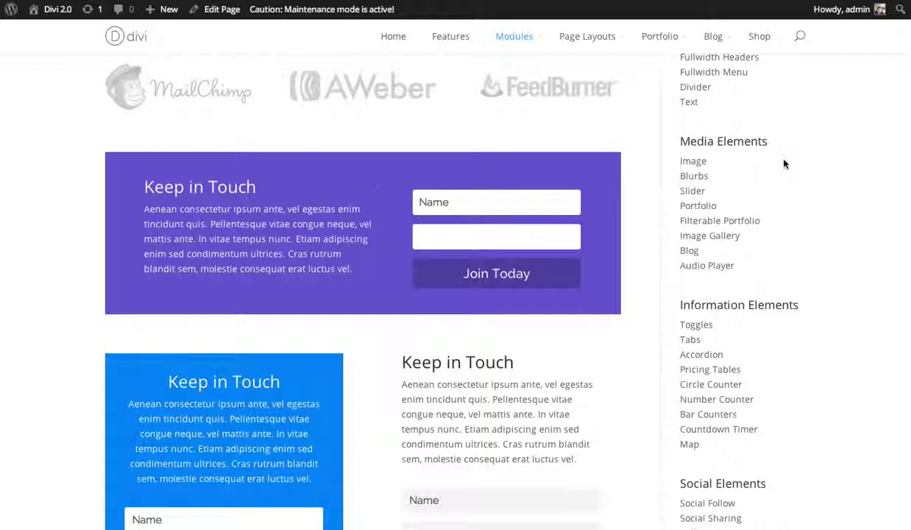
left_click(904, 184)
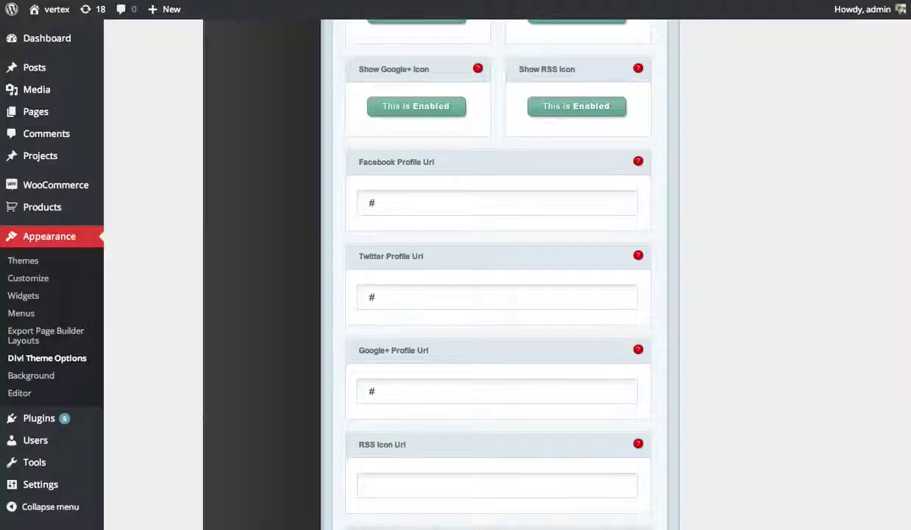
Review the Divi theme's general settings, including the MailChimp API key, Aweber authorization and list regeneration options
scroll(208, 156, "up", 5)
scroll(223, 185, "up", 5)
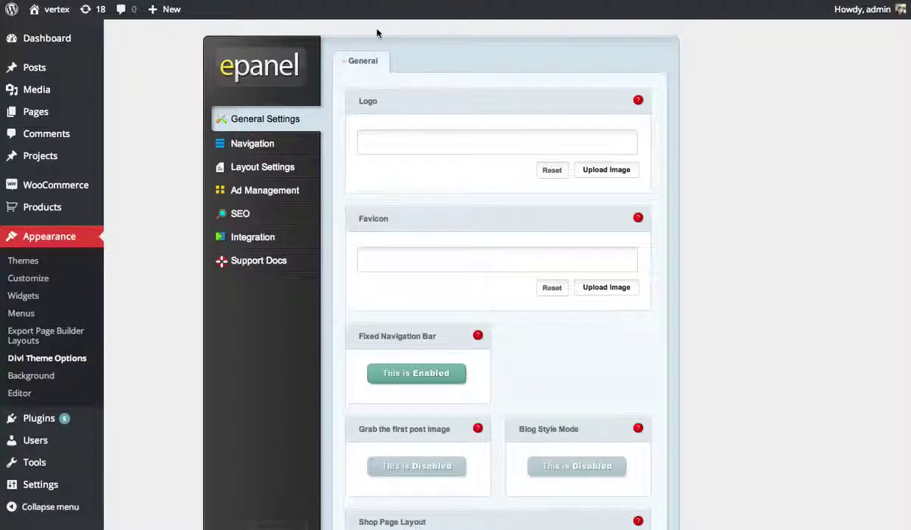
scroll(370, 440, "down", 6)
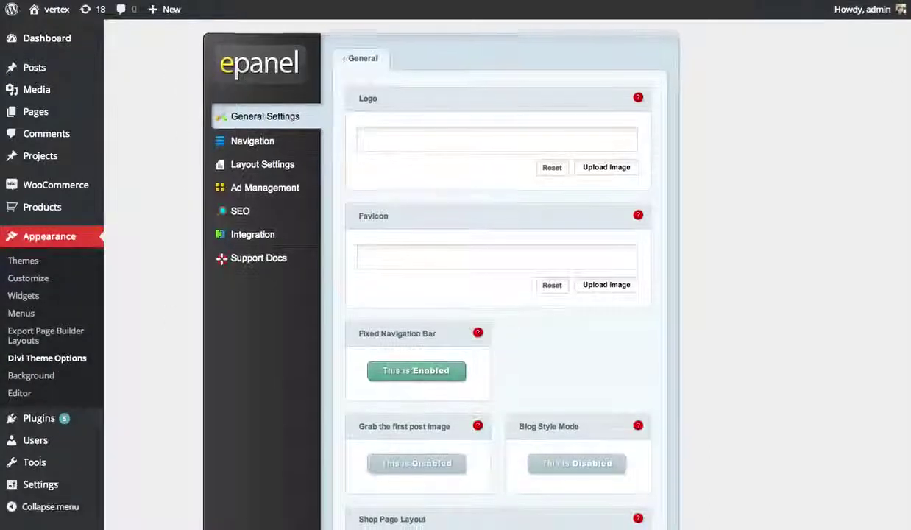
scroll(501, 295, "down", 5)
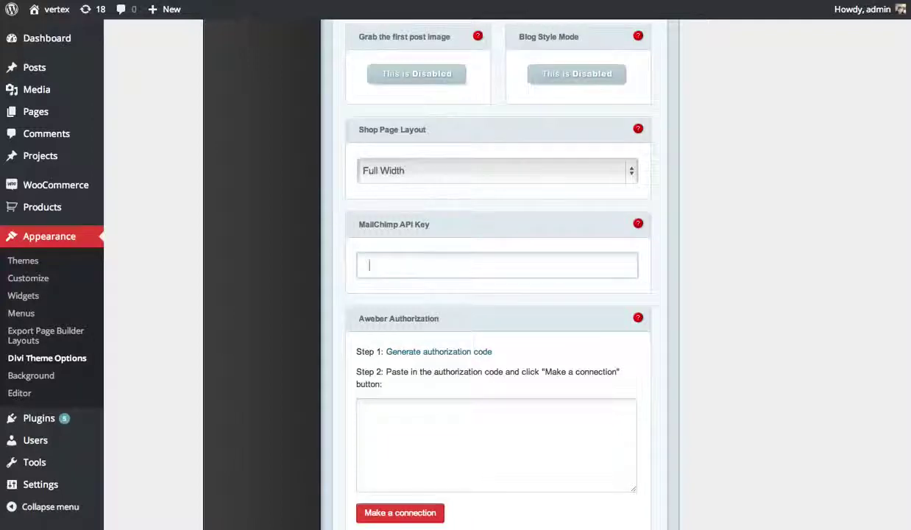
scroll(669, 492, "down", 20)
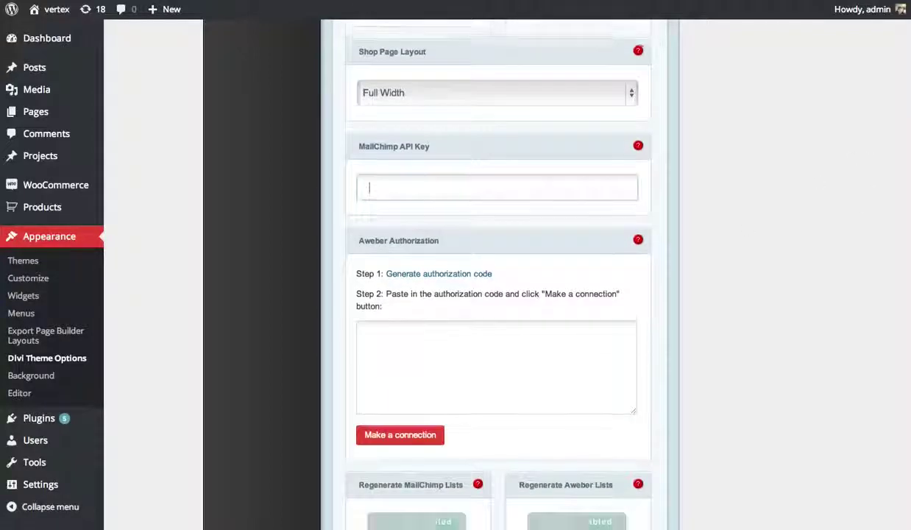
scroll(670, 492, "down", 5)
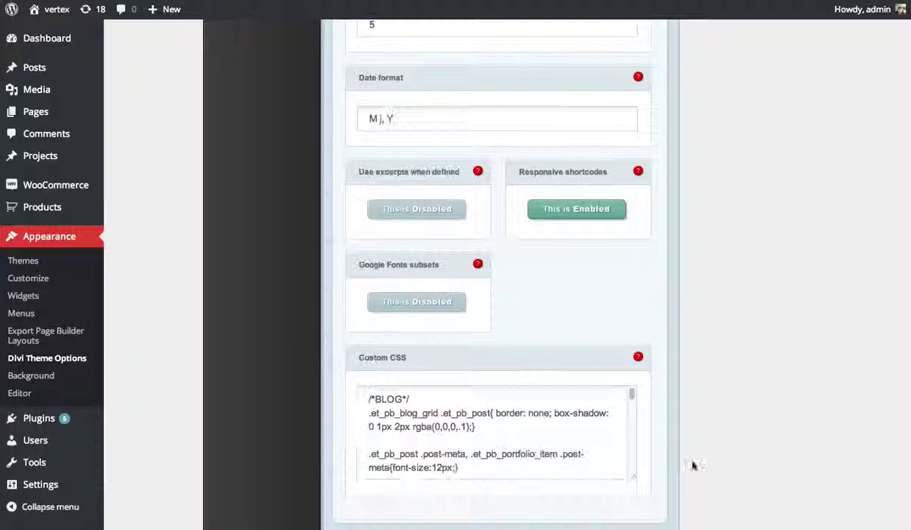
scroll(729, 342, "up", 5)
scroll(729, 342, "up", 3)
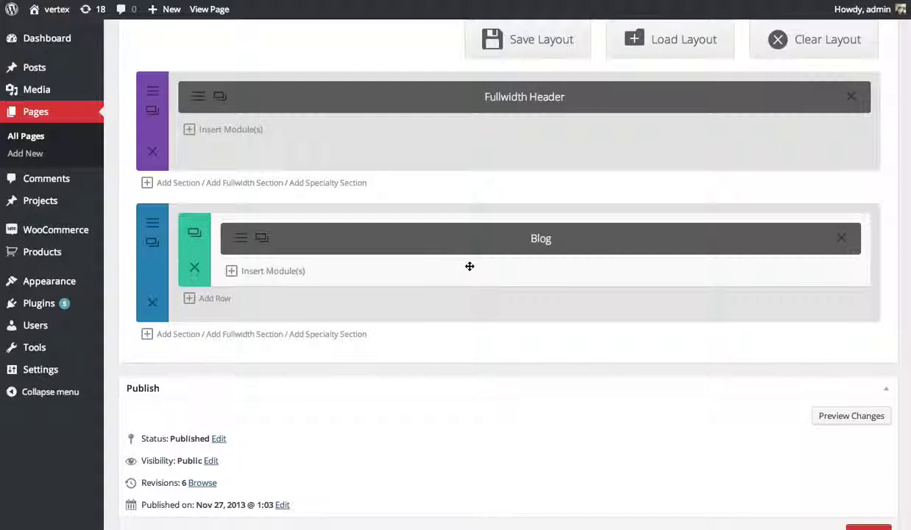
Add a standard section below the Blog section with a single full-width column containing a Subscribe module
left_click(176, 335)
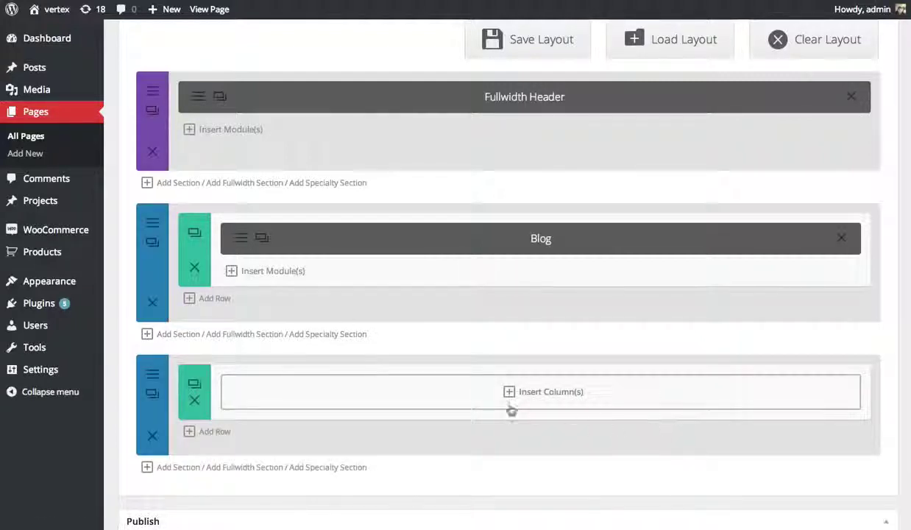
left_click(523, 396)
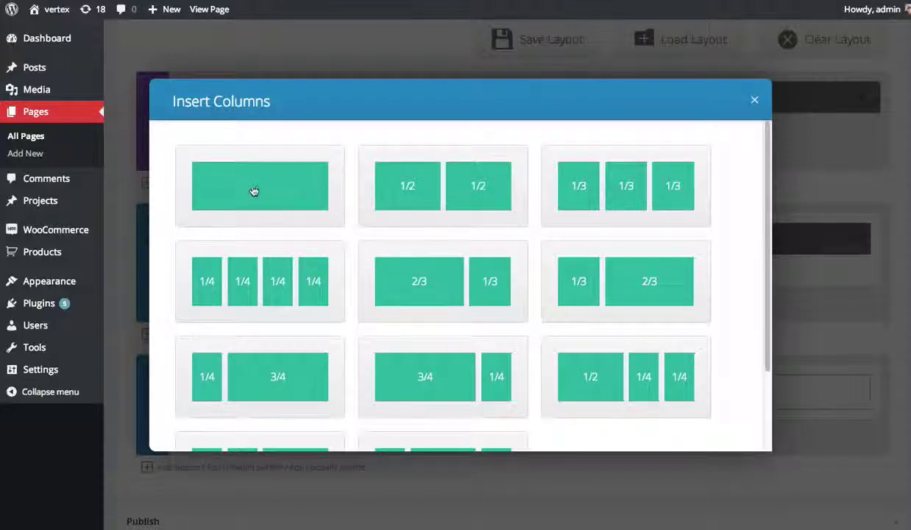
left_click(269, 191)
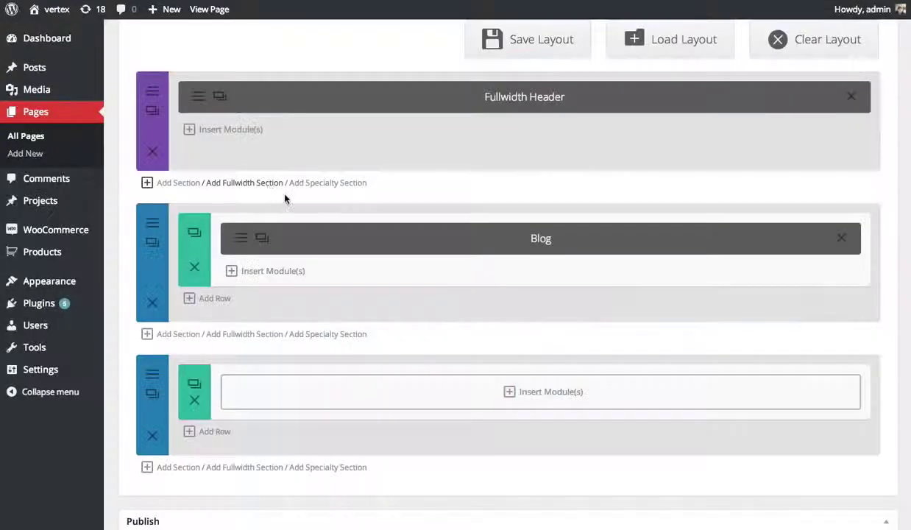
left_click(579, 396)
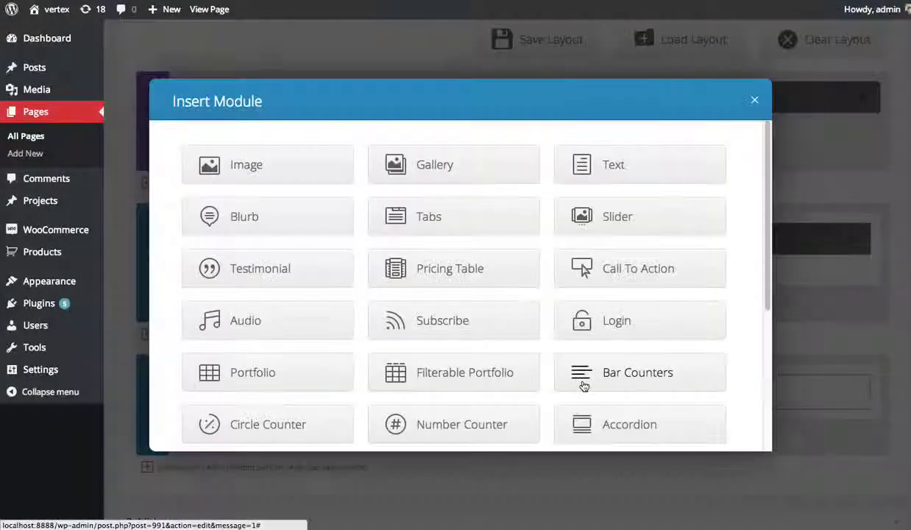
left_click(450, 324)
Set the signup module's service provider to MailChimp and its mailing list to Divi Demo
left_click(338, 154)
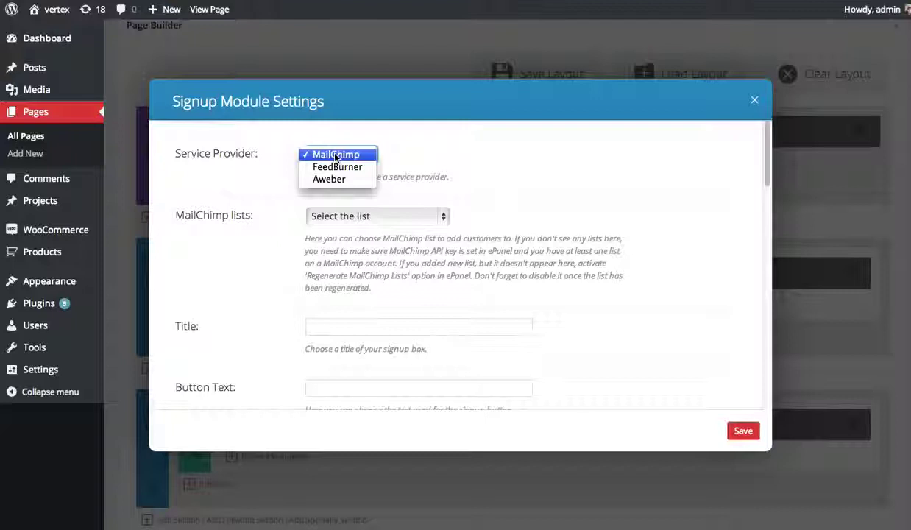
left_click(336, 156)
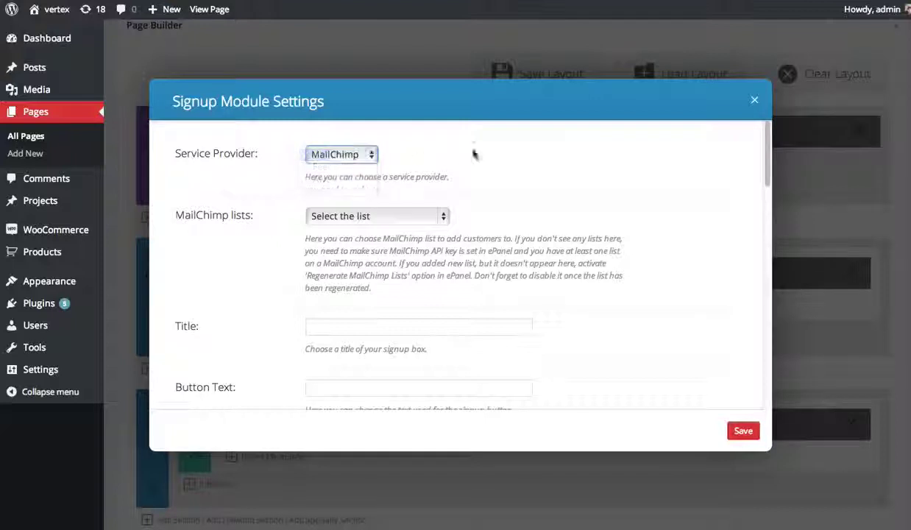
left_click(427, 216)
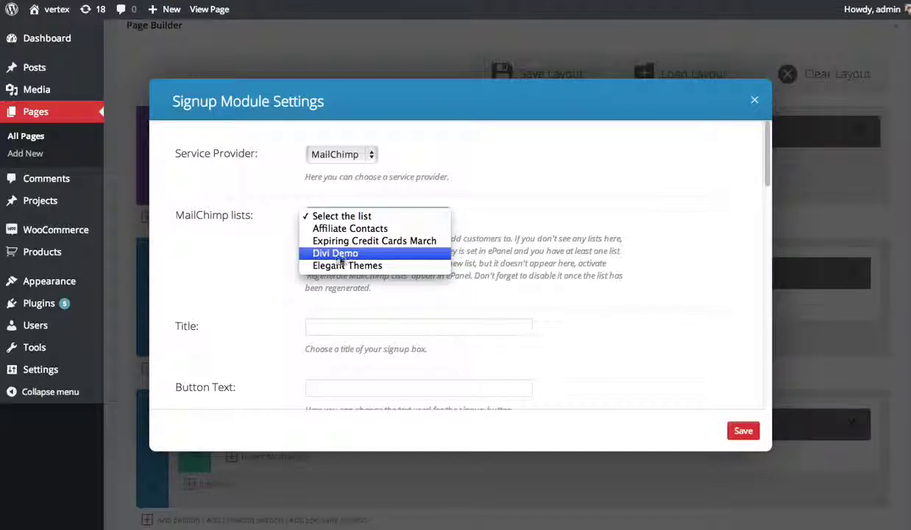
left_click(348, 254)
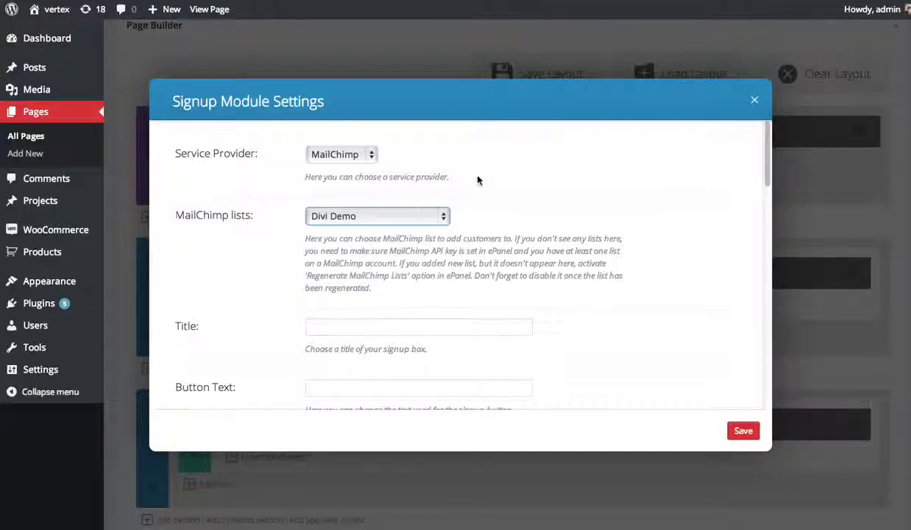
Title the signup box "Subscribe Today" and set its button text to "Join Our Newsletter"
left_click(378, 324)
scroll(508, 232, "down", 1)
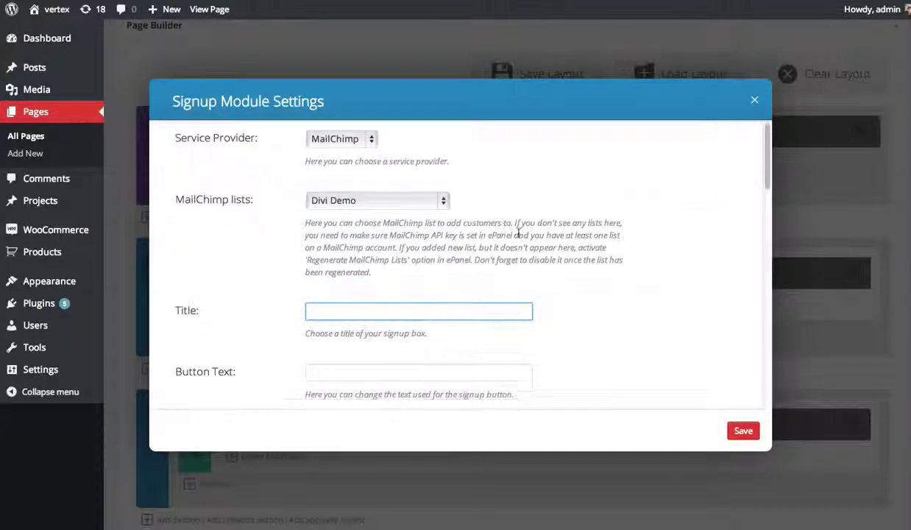
scroll(521, 230, "down", 3)
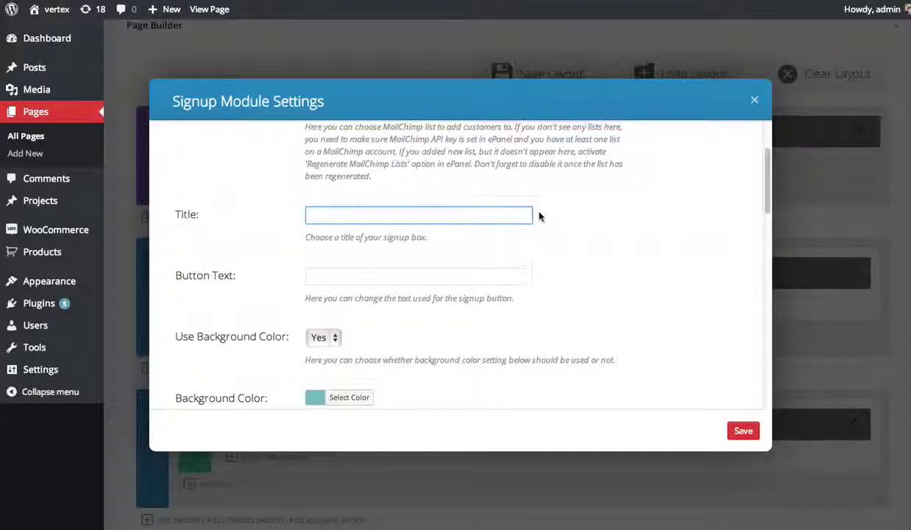
type("Subscribe Today")
left_click(395, 275)
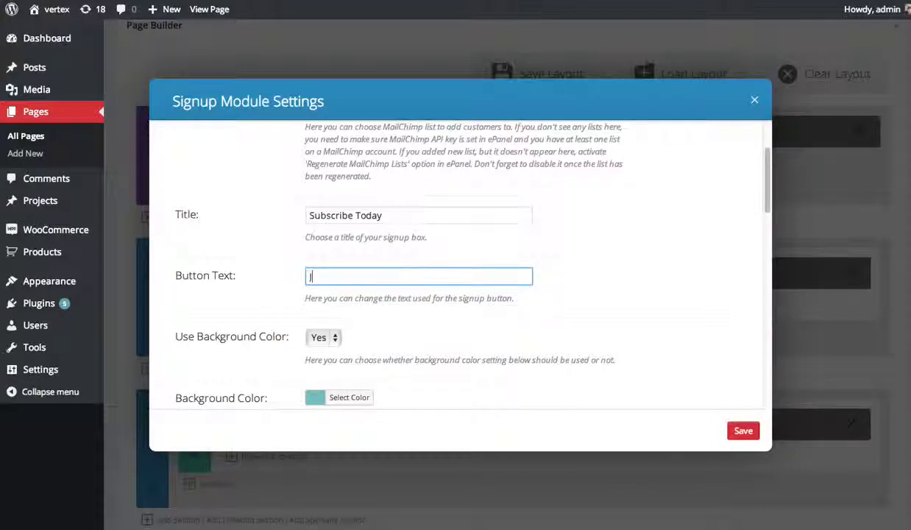
type("Join Our Newsletter")
Review the signup module's background color, text color and text orientation options without changing them
scroll(655, 264, "down", 3)
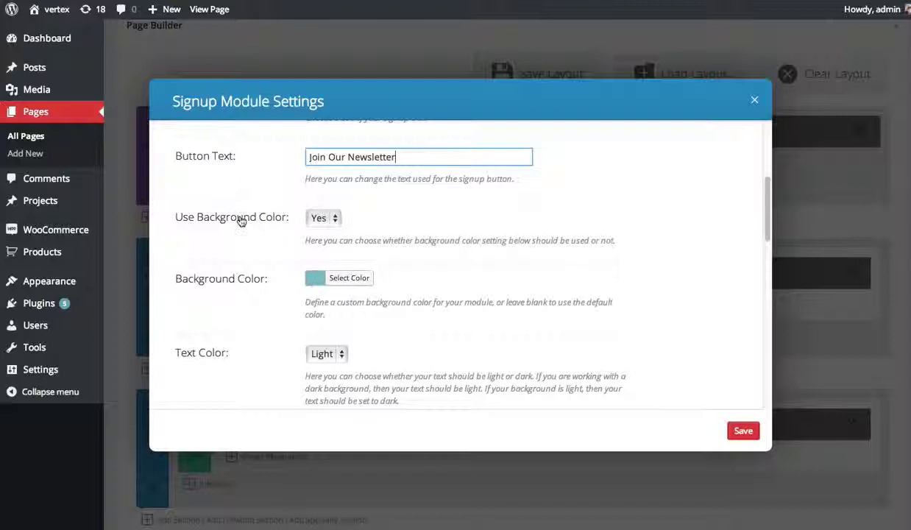
left_click(316, 284)
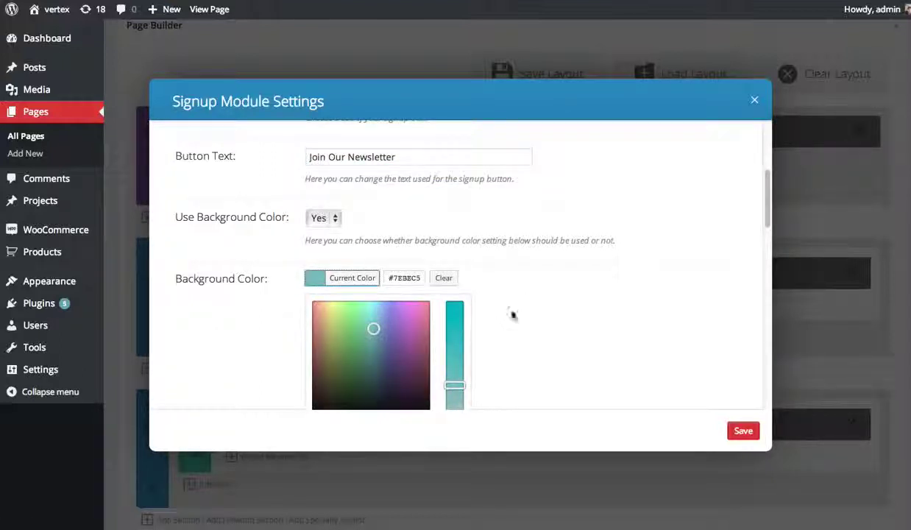
left_click(578, 284)
scroll(578, 280, "down", 3)
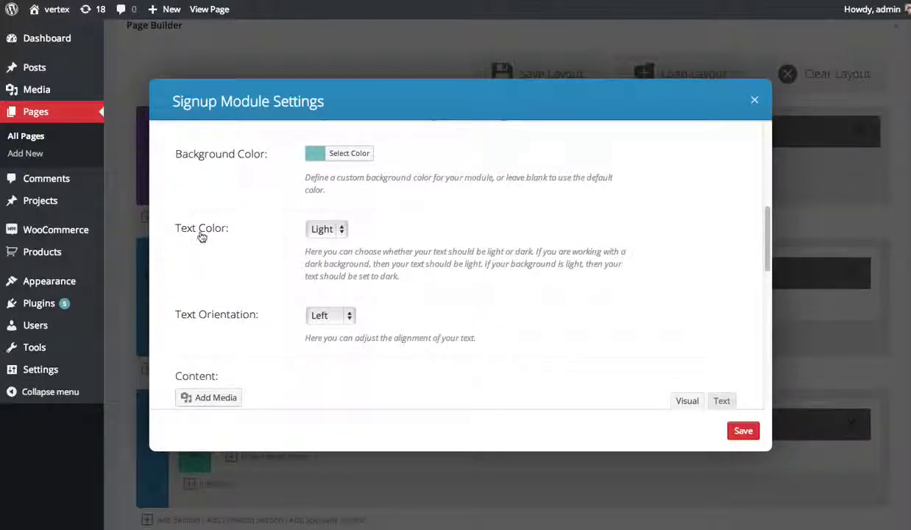
left_click(324, 231)
left_click(454, 211)
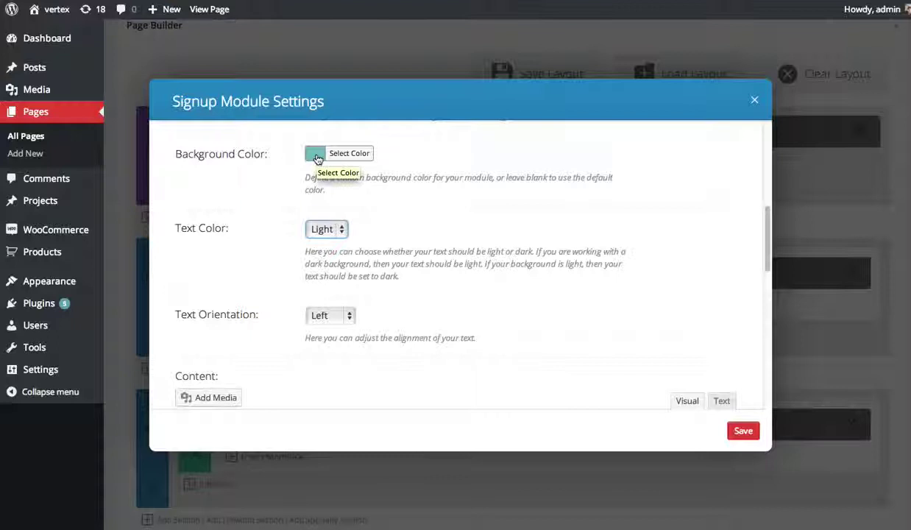
left_click(339, 231)
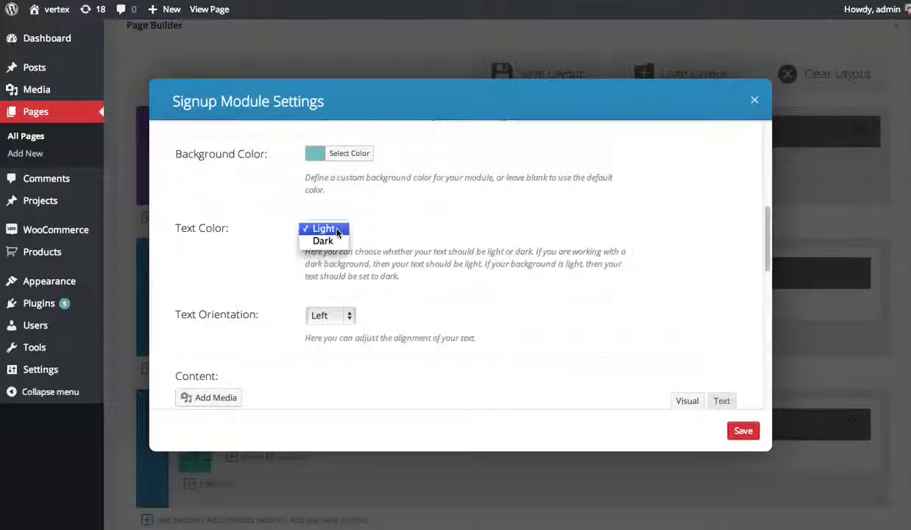
left_click(409, 230)
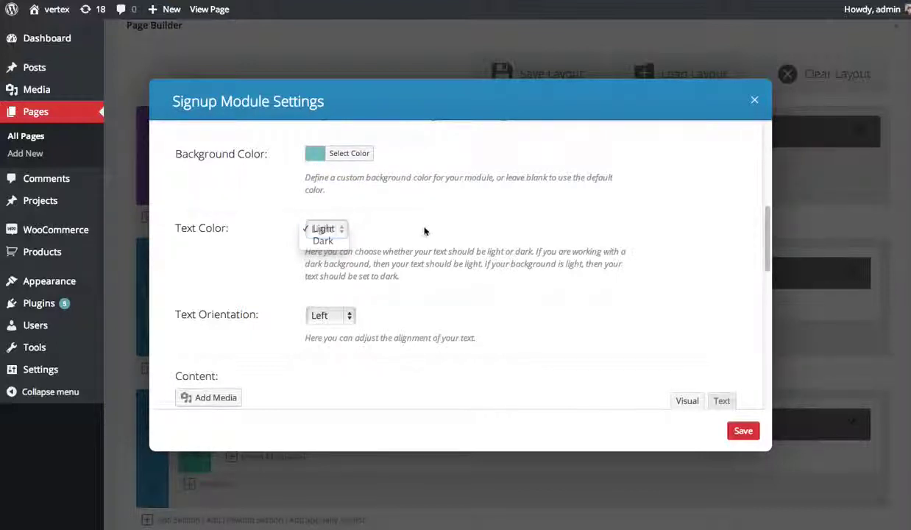
scroll(422, 230, "down", 3)
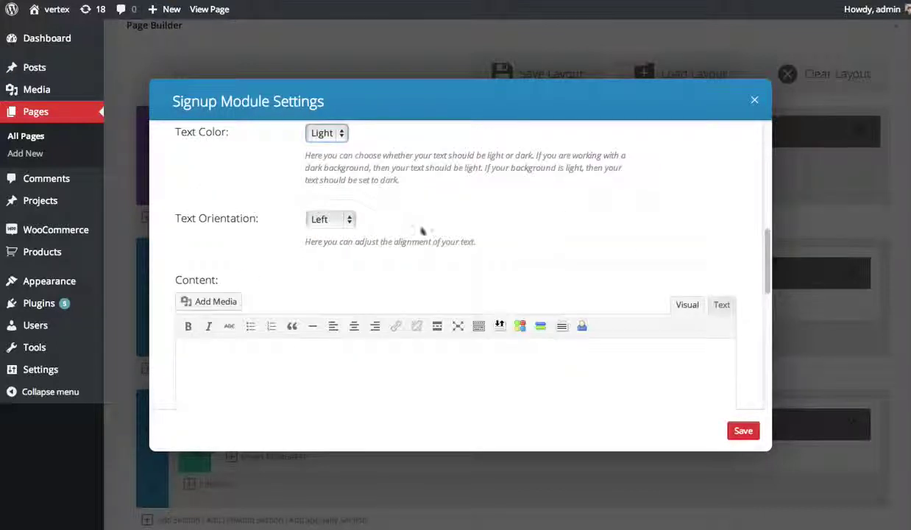
left_click(344, 221)
left_click(508, 188)
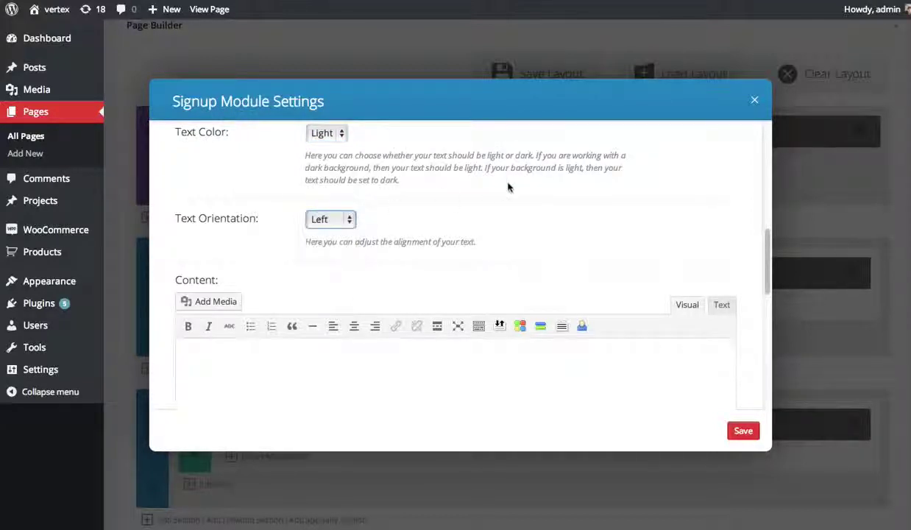
Fill the signup module's content with the placeholder paragraph starting "Morbi dapibus adipiscing nulla, vitae tempus velit varius sit amet" and save the module settings
scroll(471, 258, "down", 3)
left_click(435, 318)
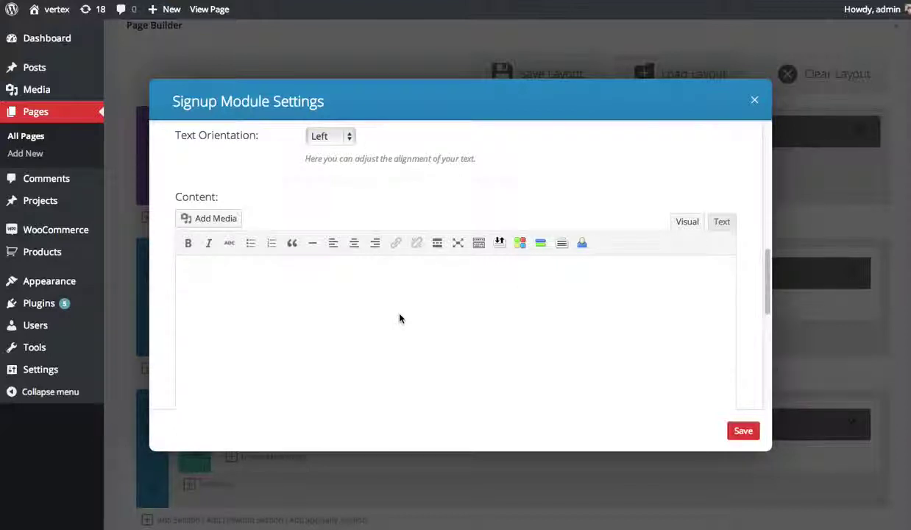
type("Morbi dapibus adipiscing nulla, vitae tempor nibh varius sit amet. Duis aliquam id tellus molestie consequat. Ut quis massa lorem. Vestibulum faucibus vulputate lorem, quis dictum ante vehicula ut. Aenean molestie lacinia magna non condimentum.")
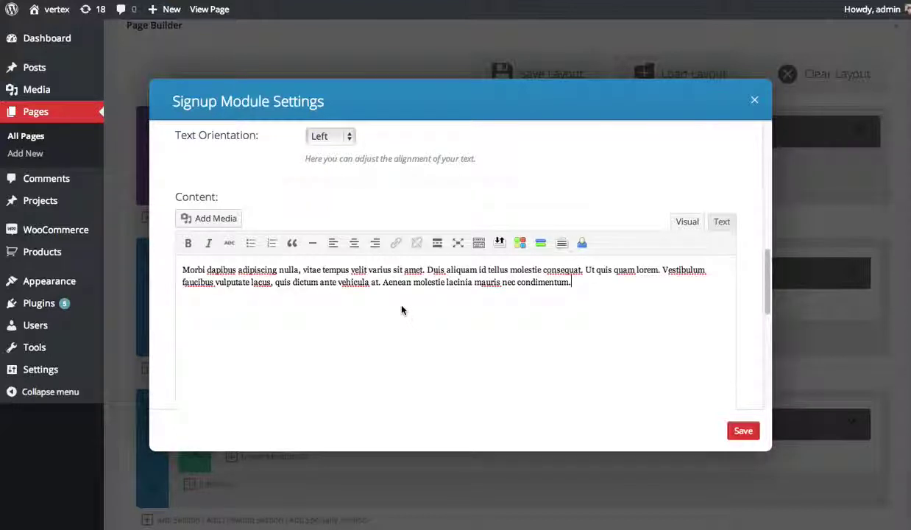
left_click(742, 430)
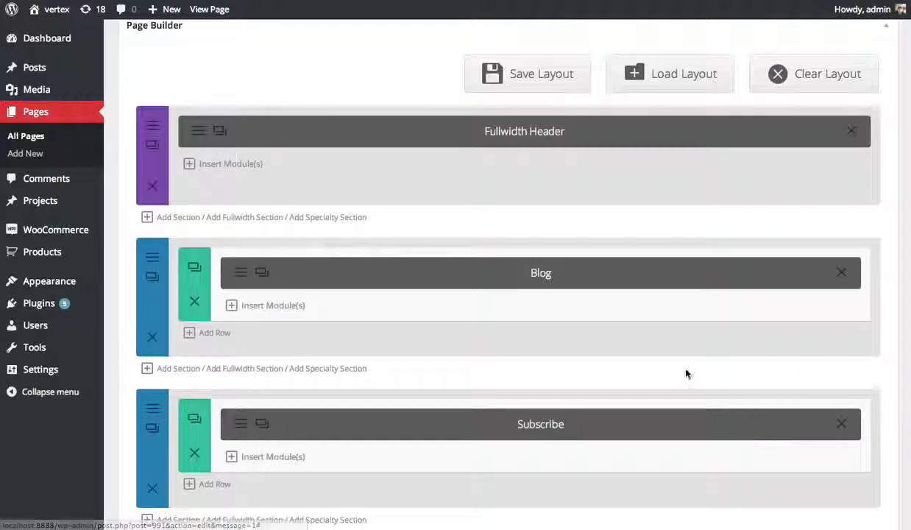
Update the page and check the "Subscribe Today" signup box below the blog posts on the live page
scroll(685, 373, "down", 10)
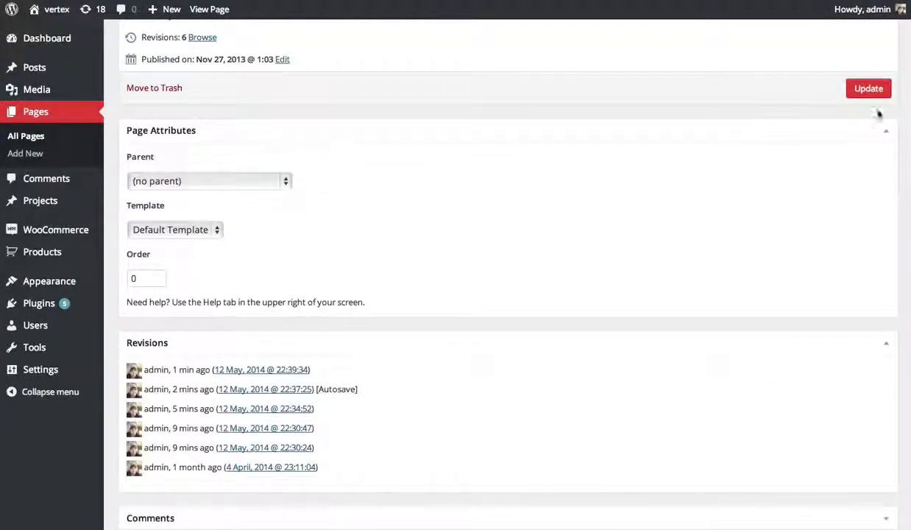
left_click(869, 88)
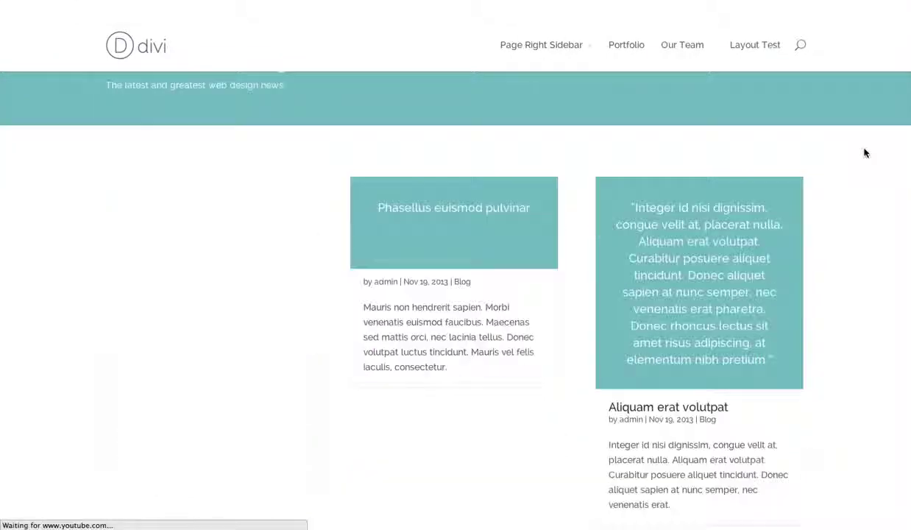
scroll(904, 228, "down", 10)
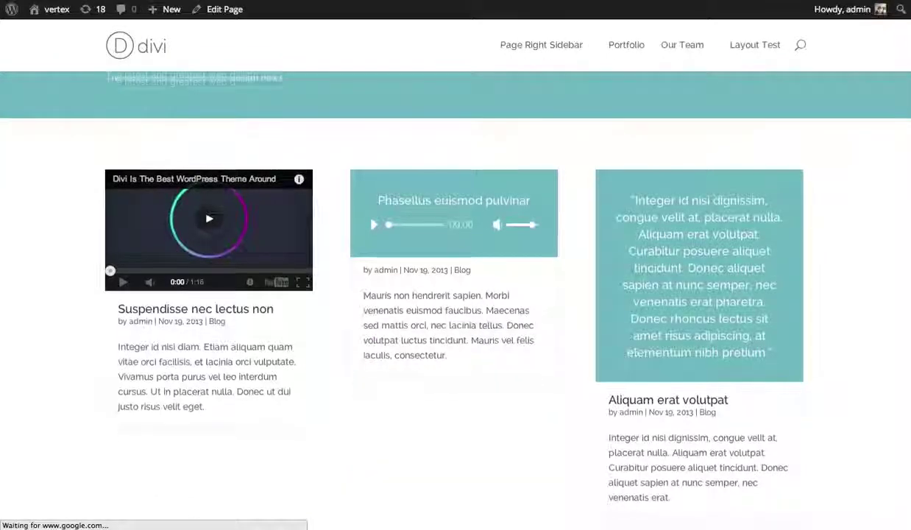
scroll(904, 236, "down", 2)
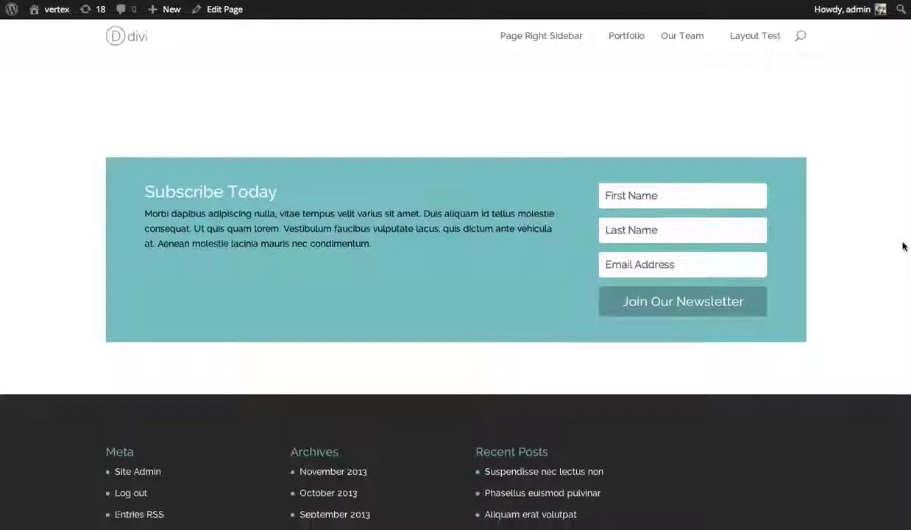
scroll(906, 220, "up", 3)
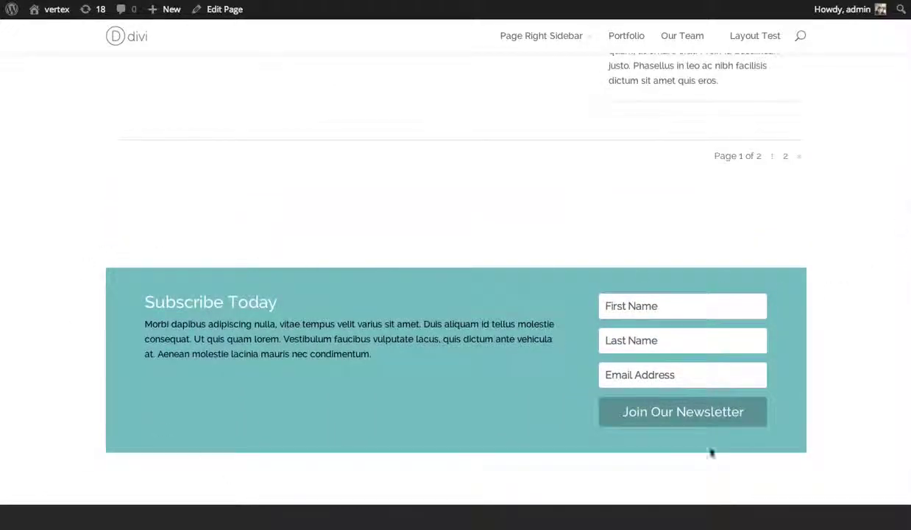
scroll(838, 229, "up", 10)
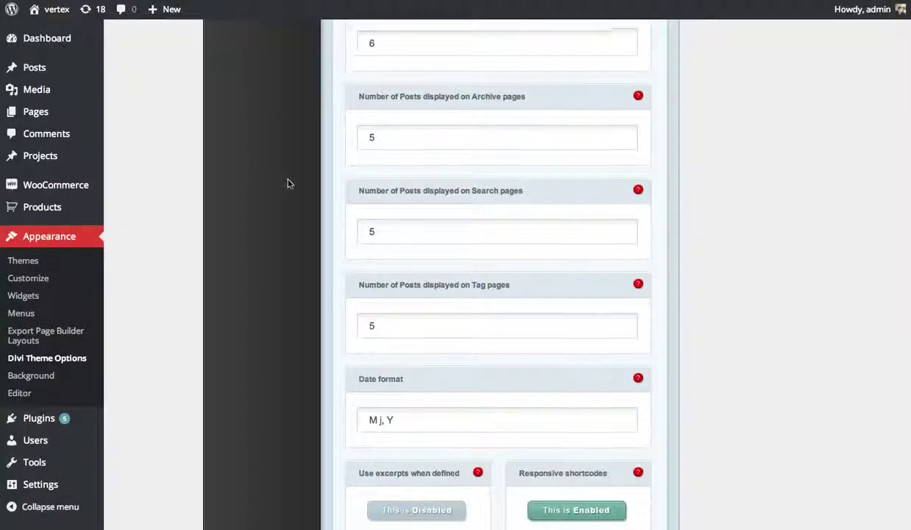
Examine the MailChimp API Key and Aweber Authorization settings in Divi Theme Options
scroll(293, 187, "up", 10)
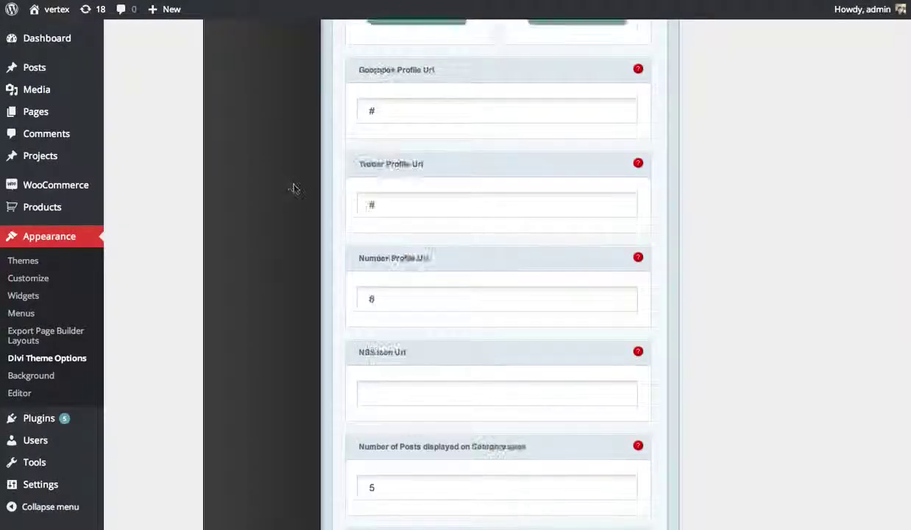
scroll(293, 190, "up", 10)
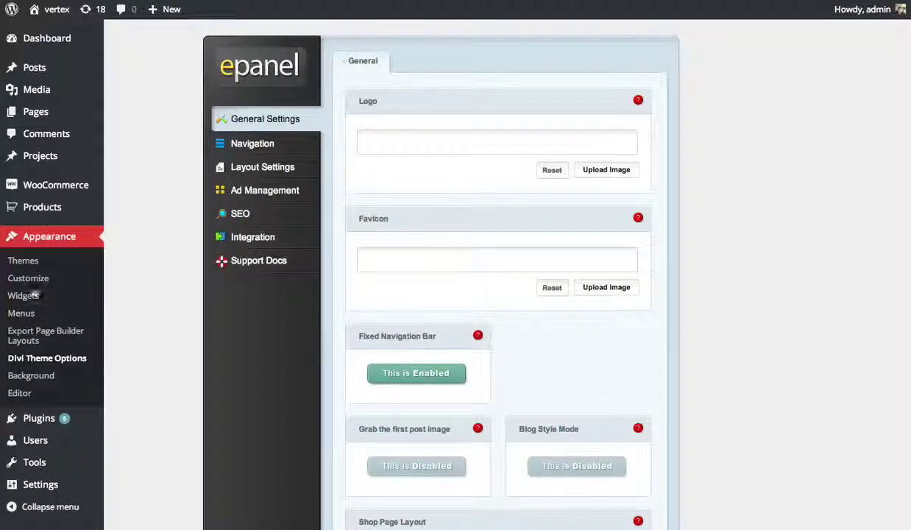
left_click(55, 360)
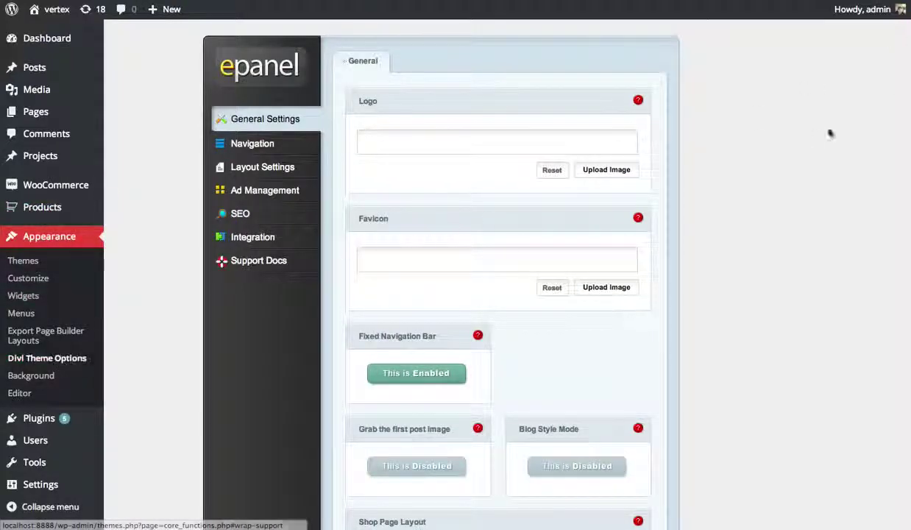
scroll(486, 272, "down", 10)
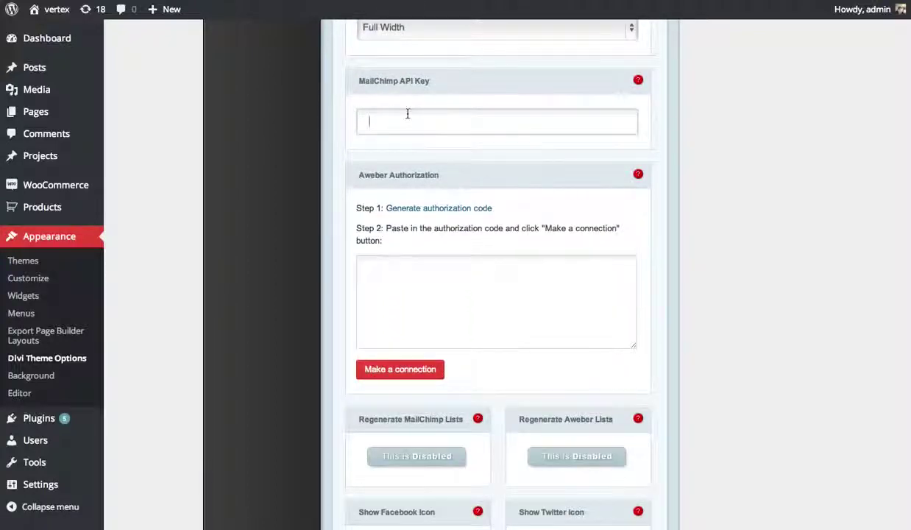
left_click(448, 297)
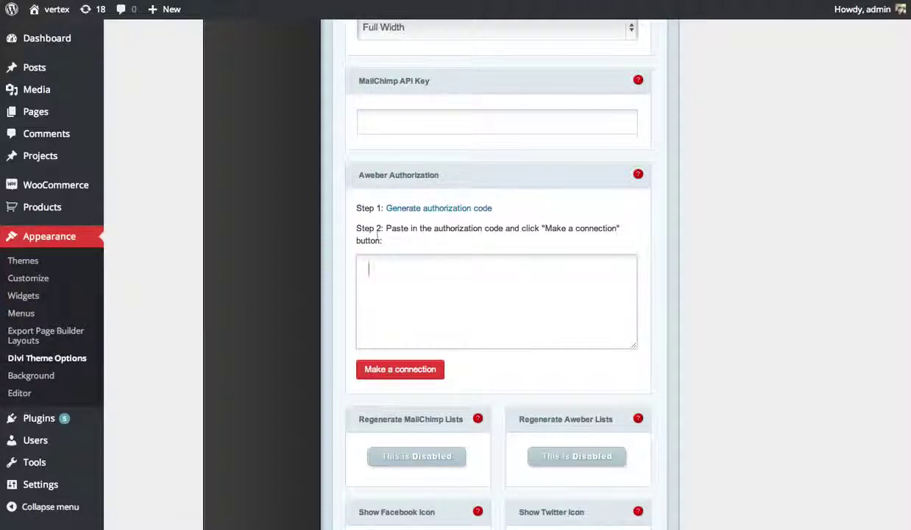
left_click(428, 211)
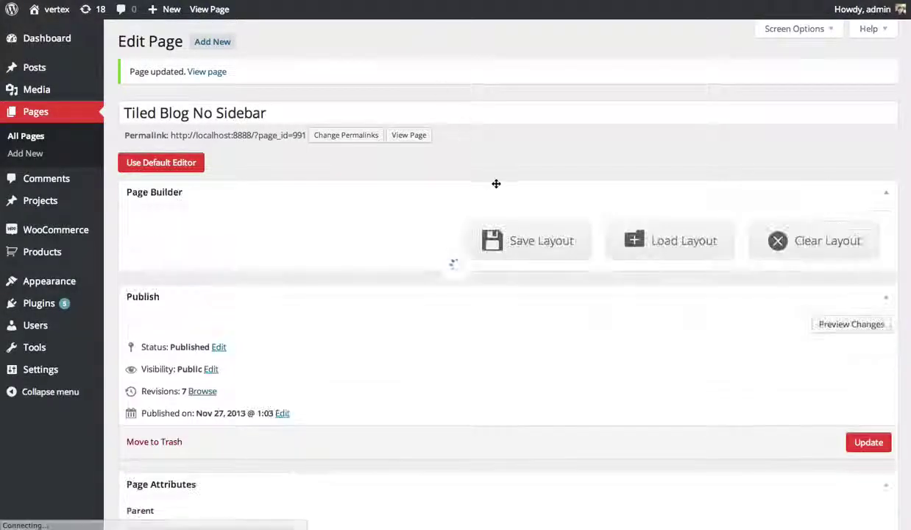
On the page being edited, set the Subscribe module's service provider to Aweber with the list default3421602 and save the module
scroll(497, 188, "down", 3)
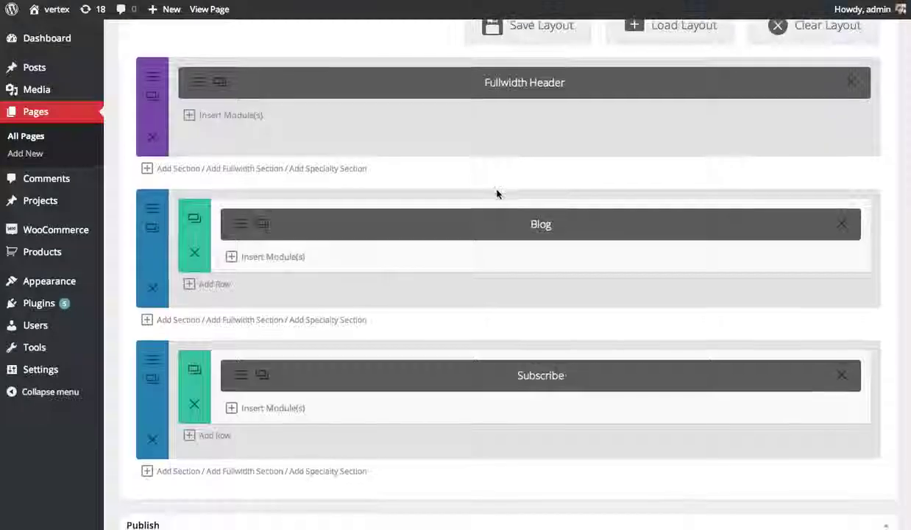
left_click(240, 376)
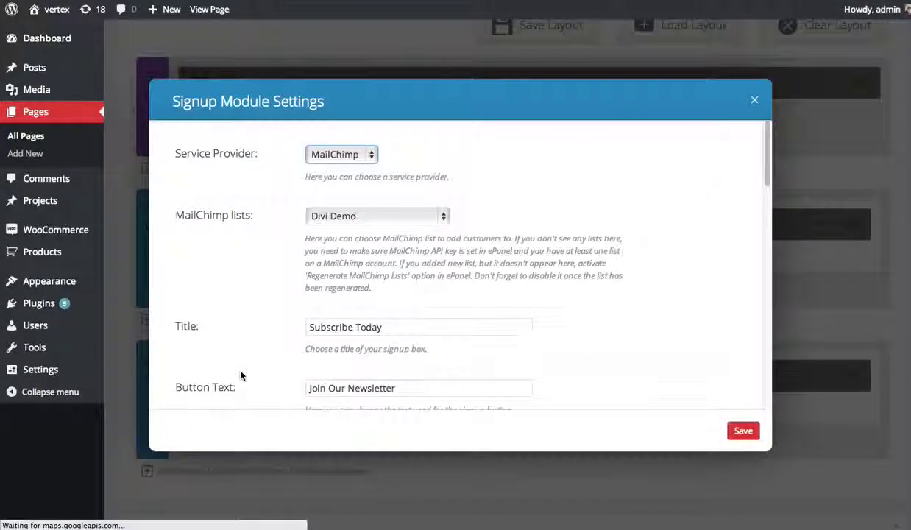
left_click(346, 155)
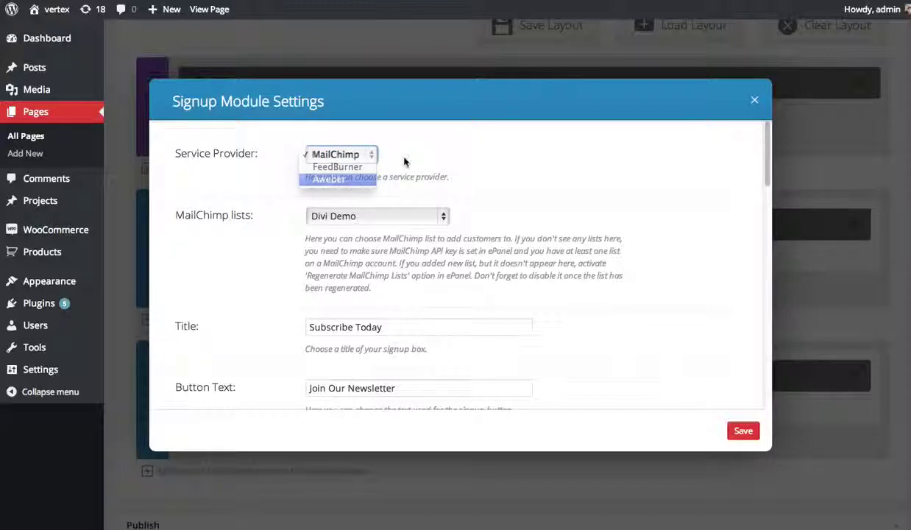
left_click(332, 216)
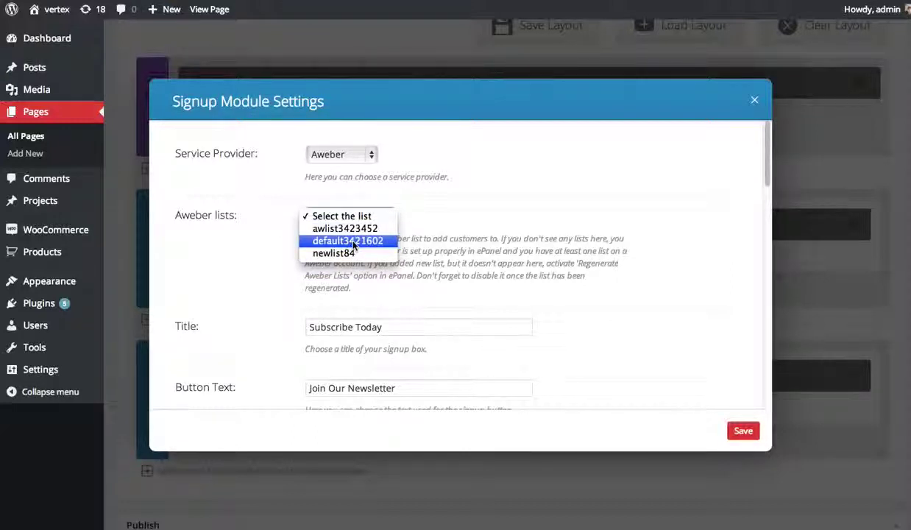
left_click(355, 241)
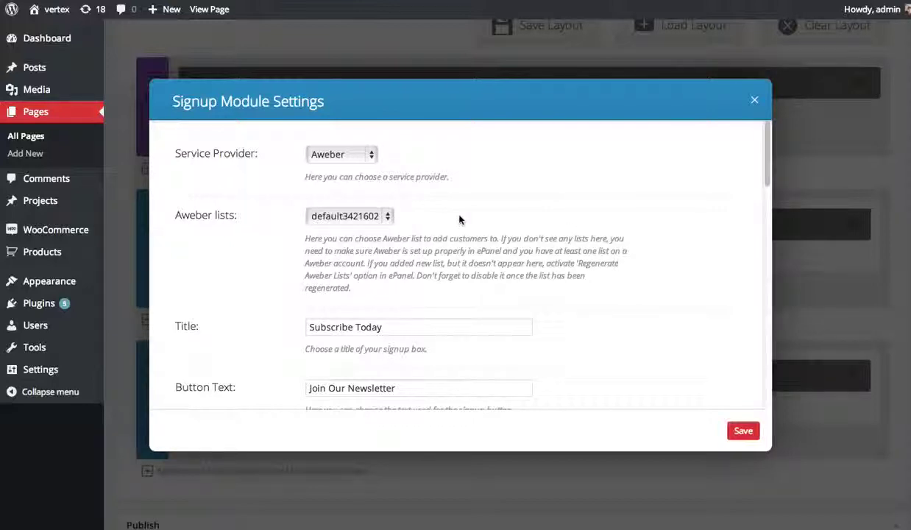
scroll(549, 250, "down", 10)
scroll(558, 258, "up", 10)
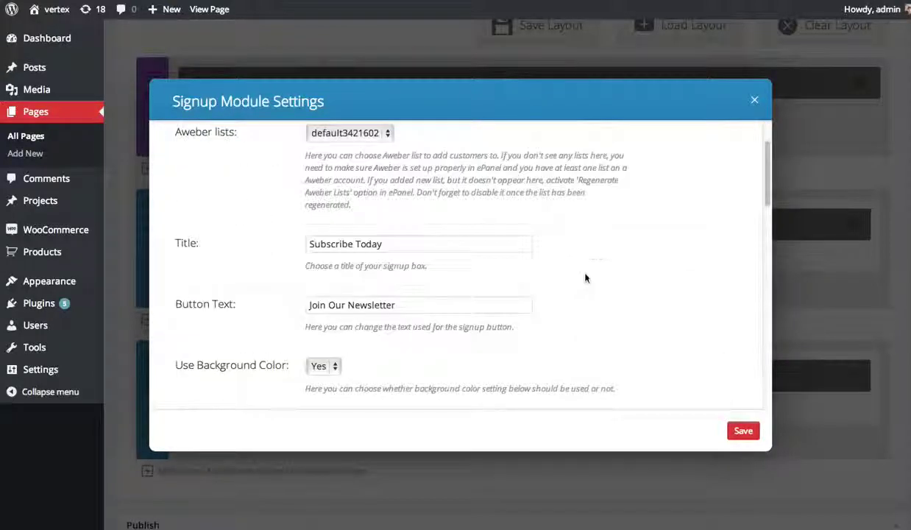
left_click(743, 430)
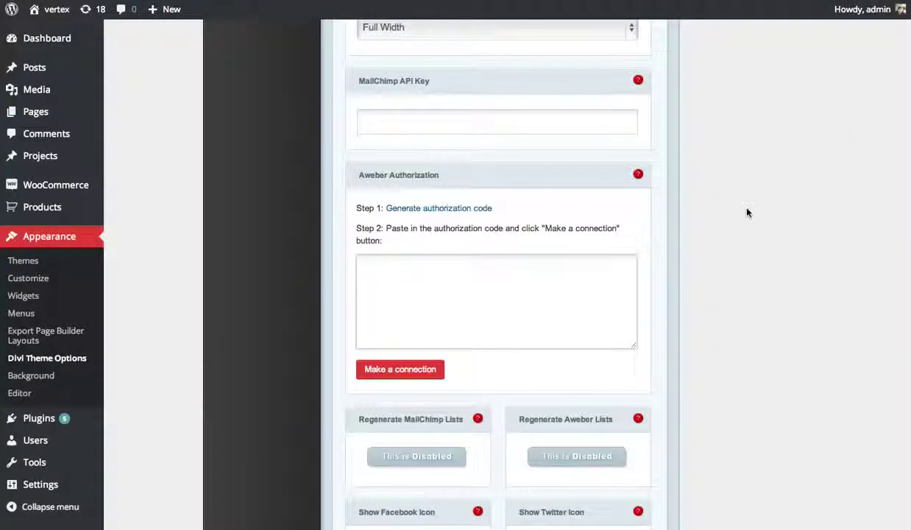
Examine the options for regenerating the MailChimp and Aweber lists in Divi Theme Options
scroll(752, 228, "up", 3)
scroll(752, 228, "down", 3)
scroll(753, 228, "down", 8)
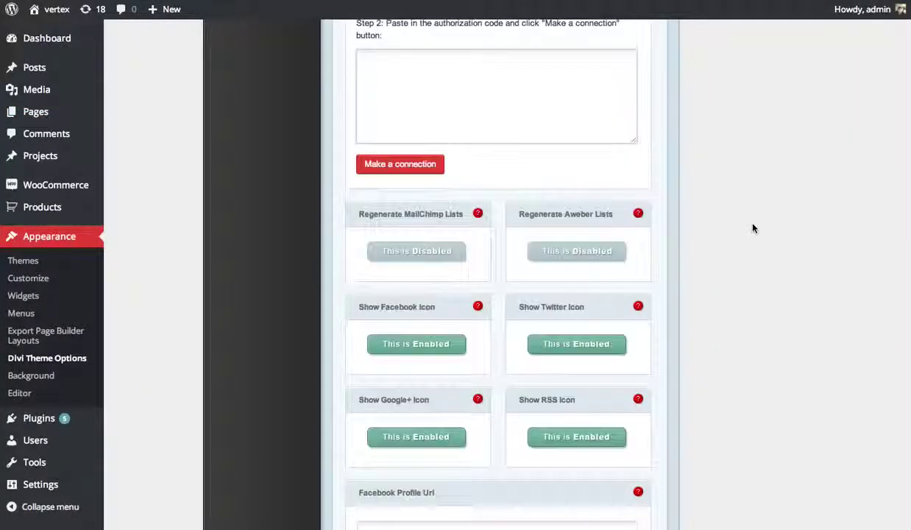
scroll(752, 228, "down", 3)
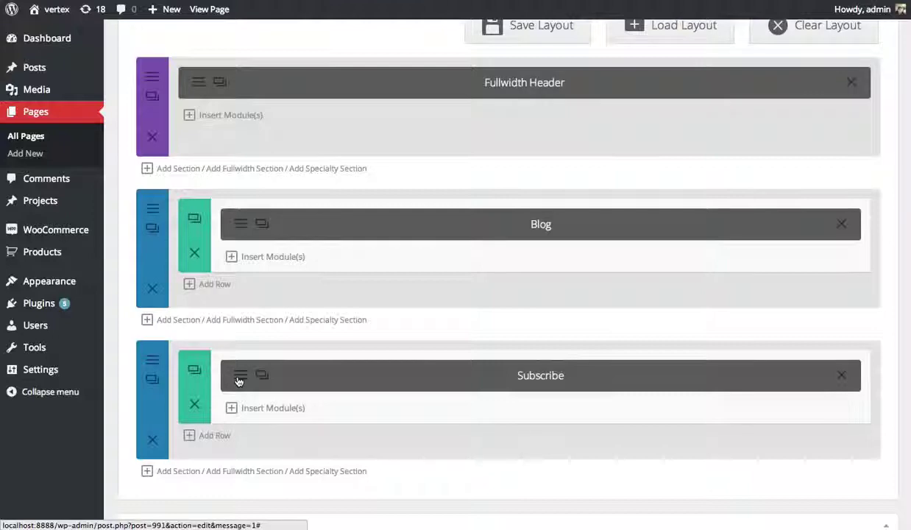
Switch the Subscribe module's service provider to FeedBurner, leave the feed title empty, and save the module settings
left_click(241, 378)
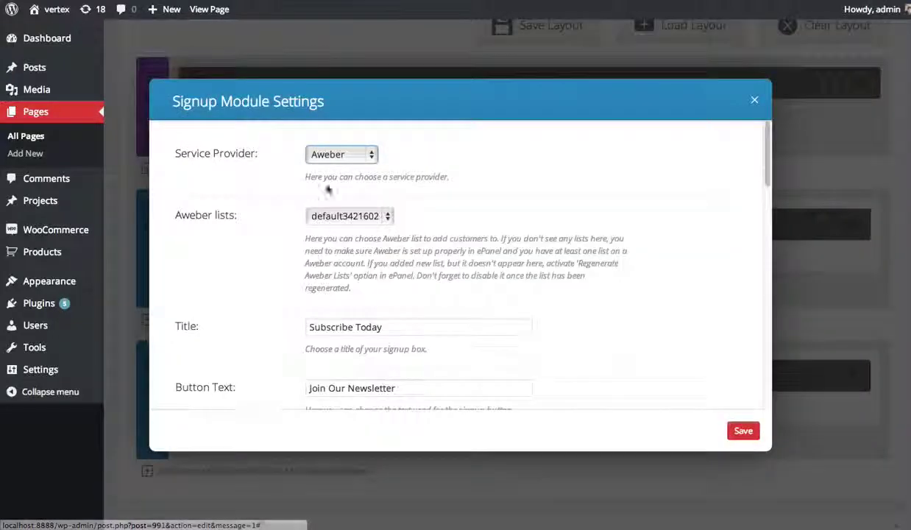
left_click(346, 156)
left_click(339, 141)
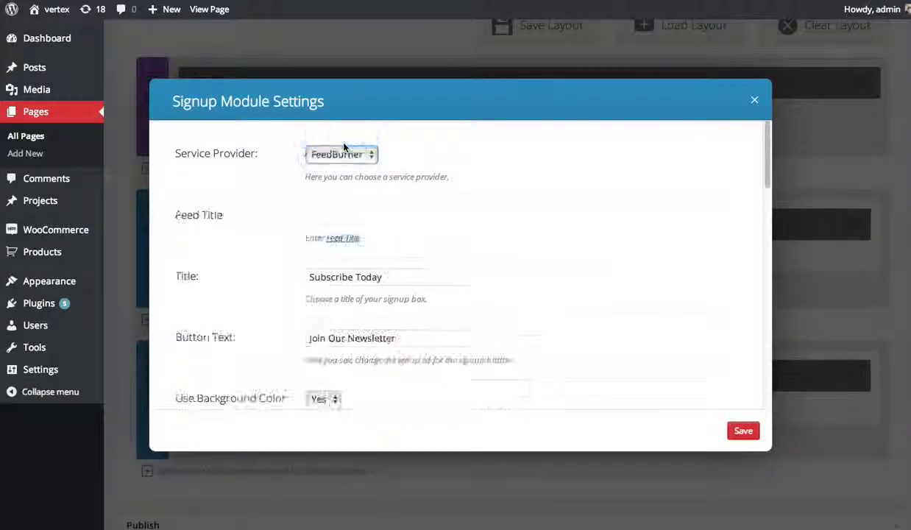
left_click(356, 217)
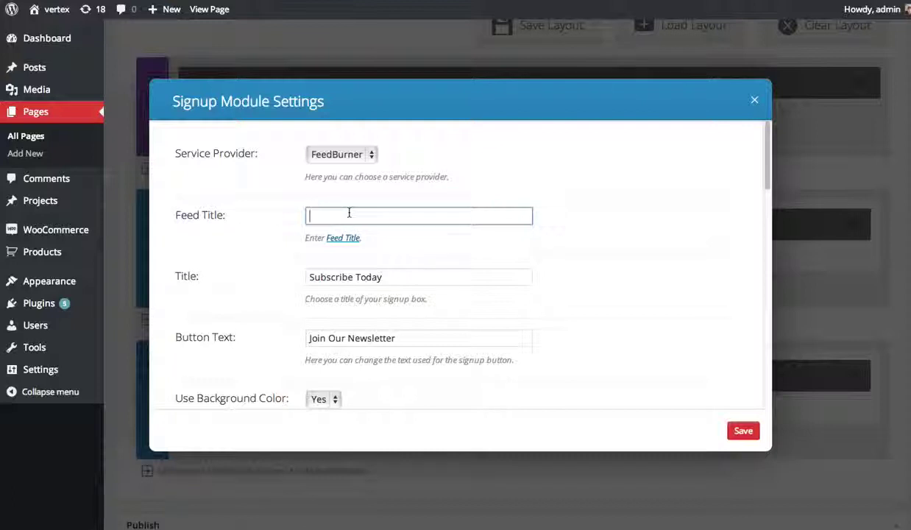
scroll(593, 263, "down", 1)
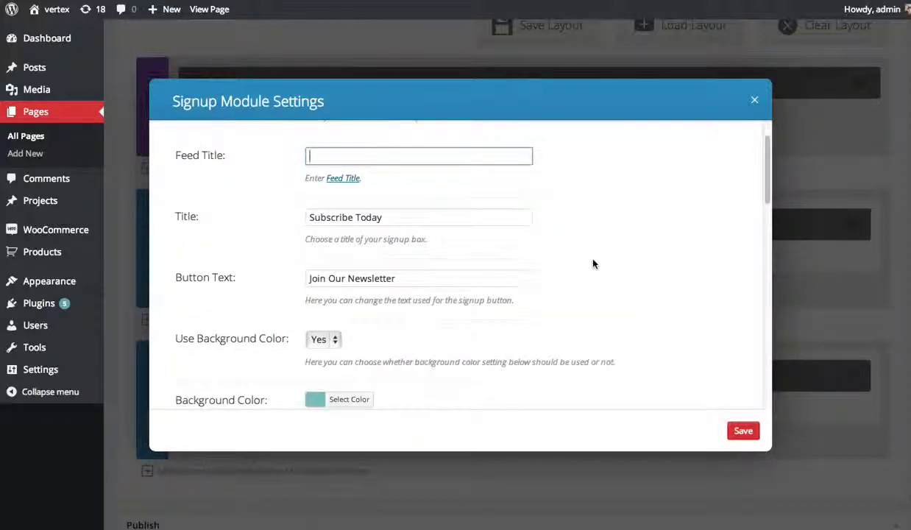
scroll(593, 264, "up", 1)
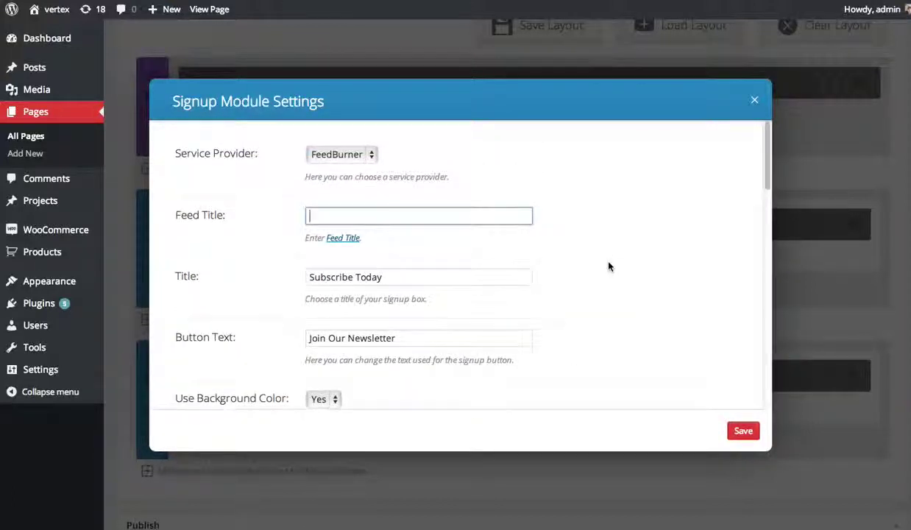
scroll(609, 266, "down", 2)
scroll(621, 269, "up", 2)
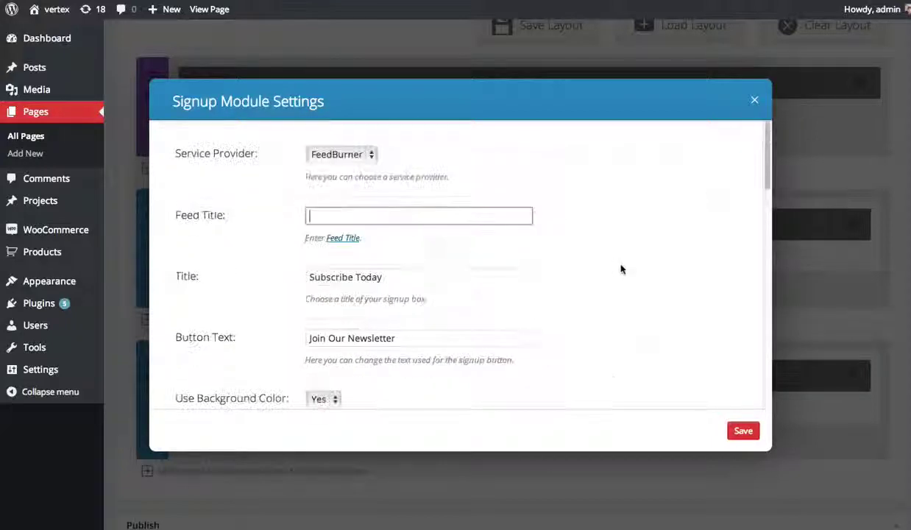
scroll(621, 263, "down", 3)
scroll(626, 257, "down", 6)
left_click(744, 430)
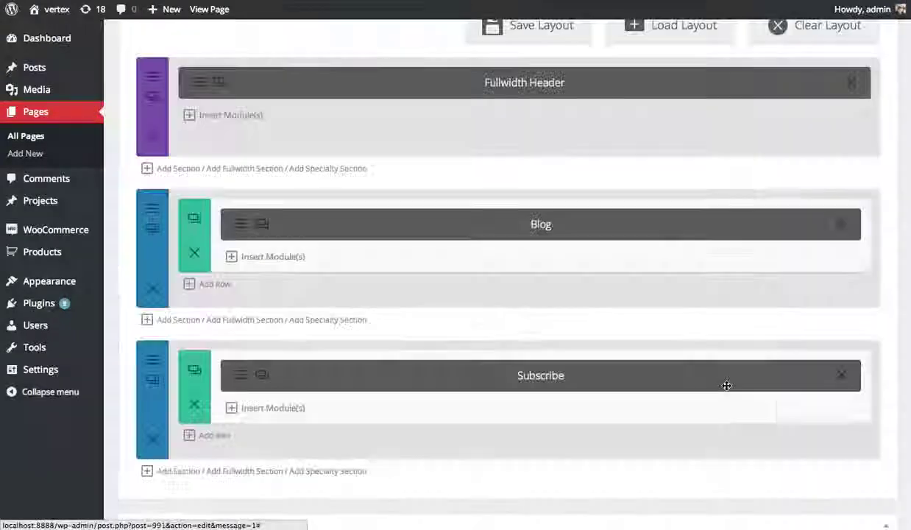